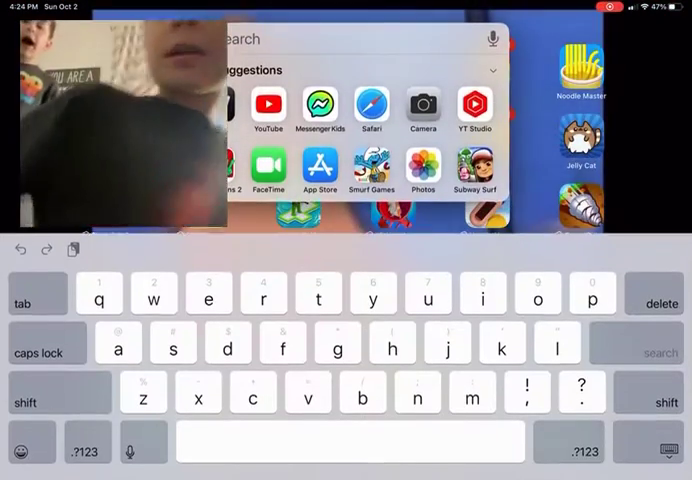
# Step: Launch Roblox from the iPad home screen to browse the home page games
pyautogui.click(371, 166)
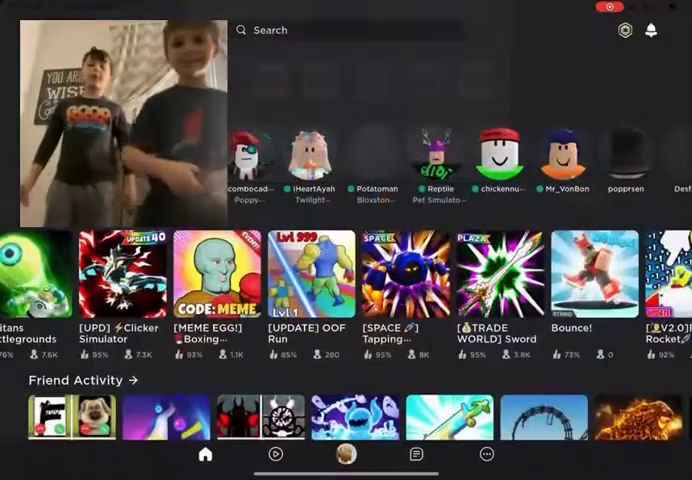
pyautogui.scroll(-5, 400, 300)
pyautogui.scroll(5, 400, 300)
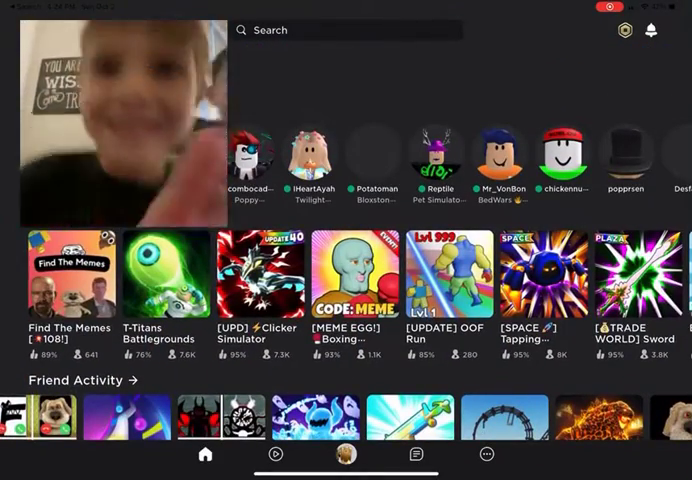
pyautogui.hscroll(6, 350, 290)
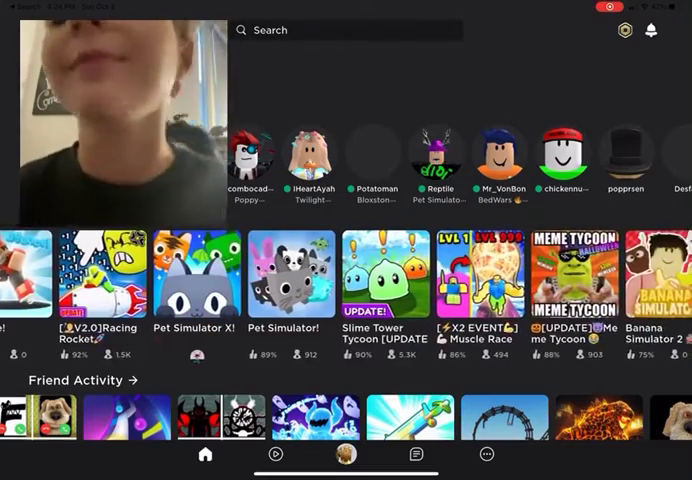
pyautogui.hscroll(6, 350, 290)
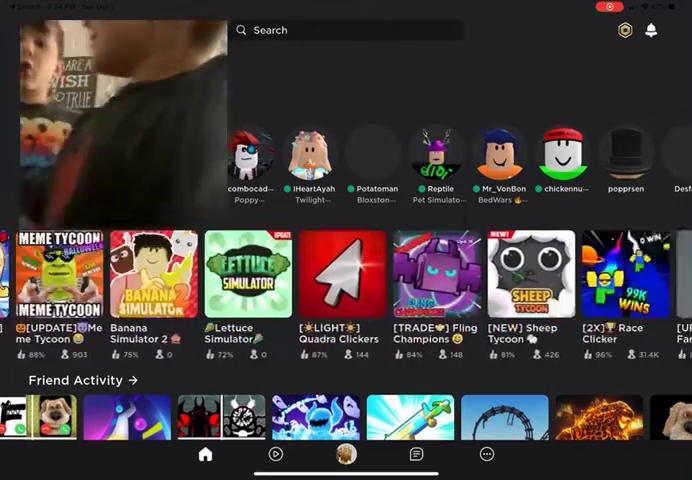
pyautogui.hscroll(2, 350, 290)
# Step: Open the Sheep Tycoon game details and start playing it
pyautogui.click(293, 278)
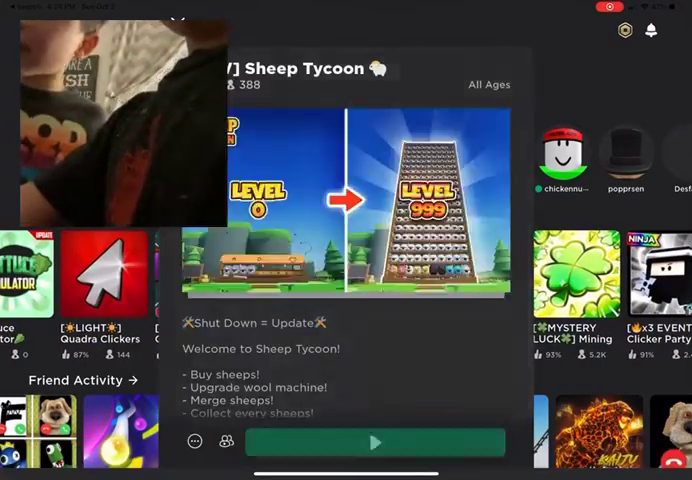
pyautogui.click(375, 442)
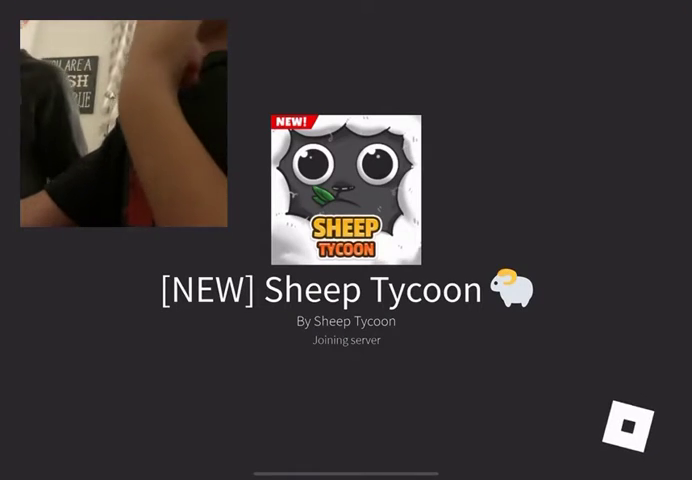